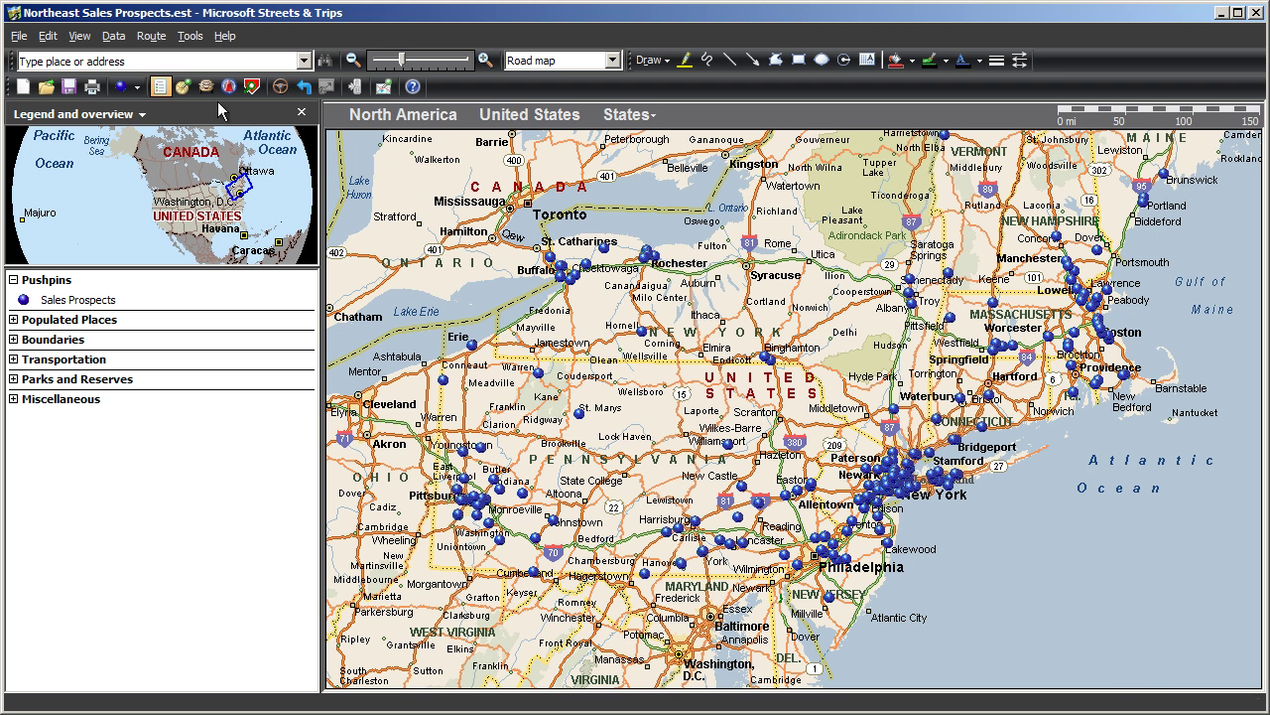
Export the map's pushpins as a GPX file named Sales Prospects in the GPX for Google Maps folder.
click(117, 38)
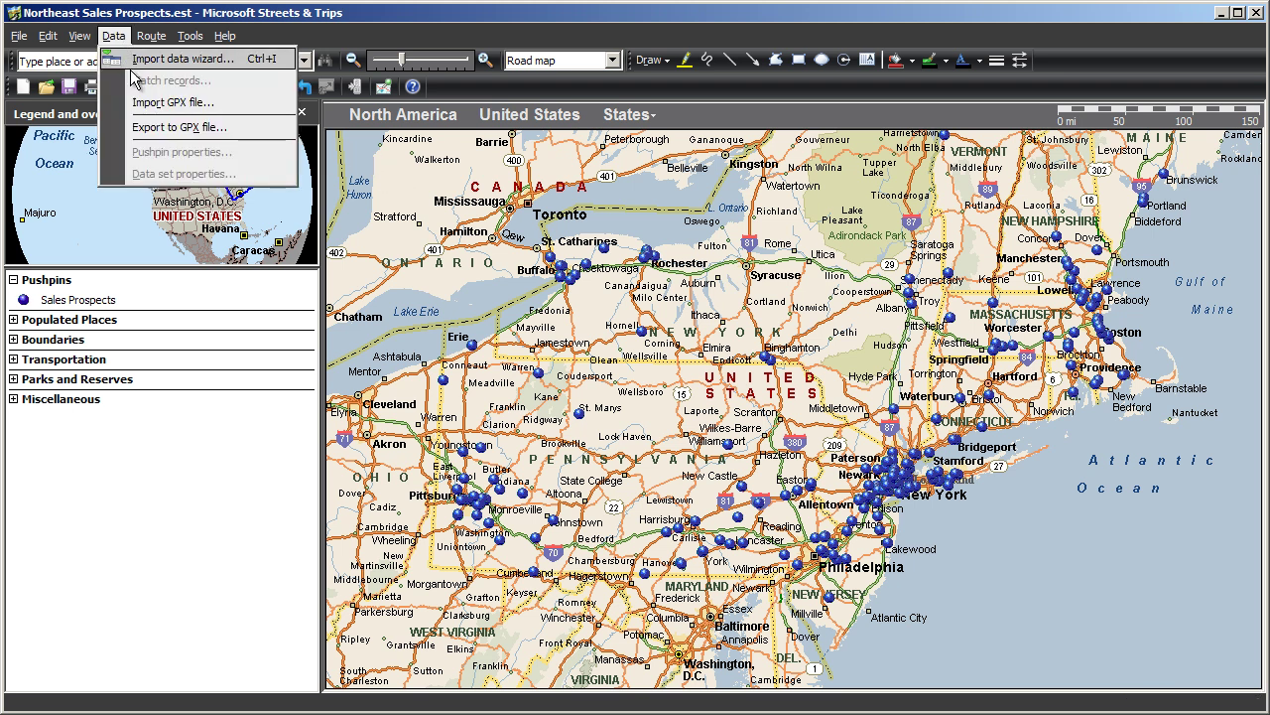
click(234, 126)
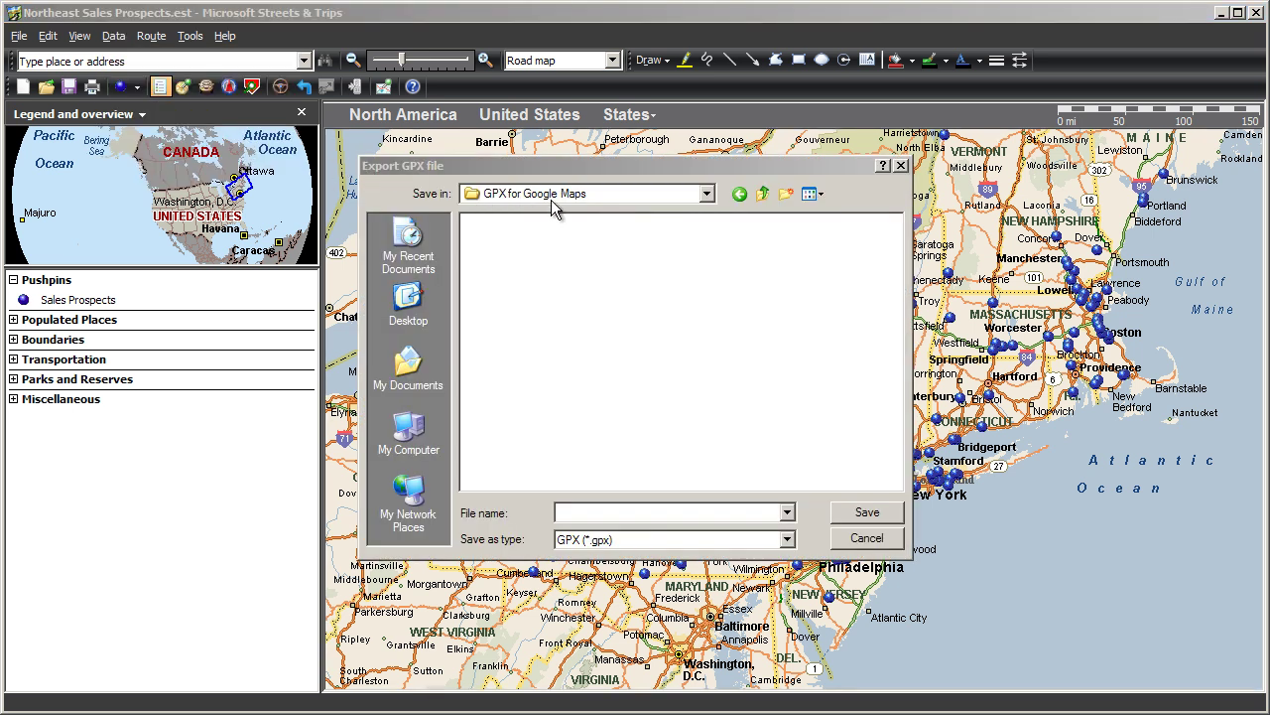
click(583, 511)
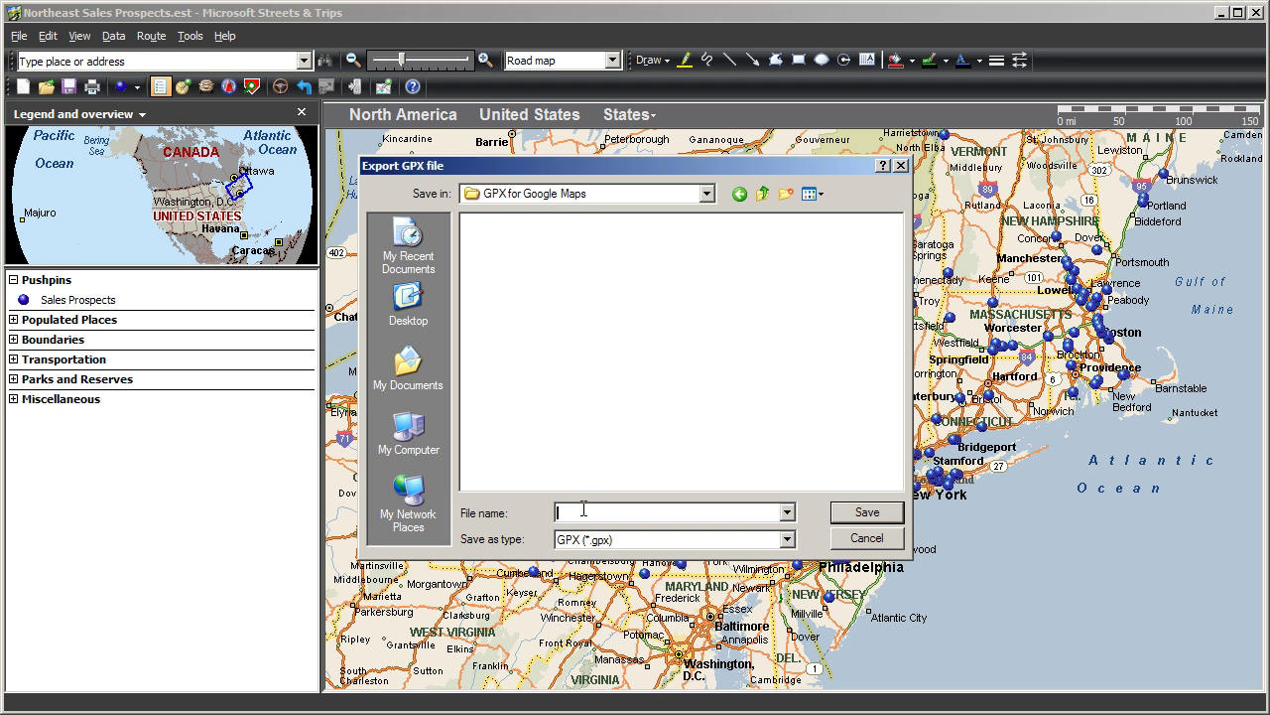
text(Sales Prospects)
click(893, 513)
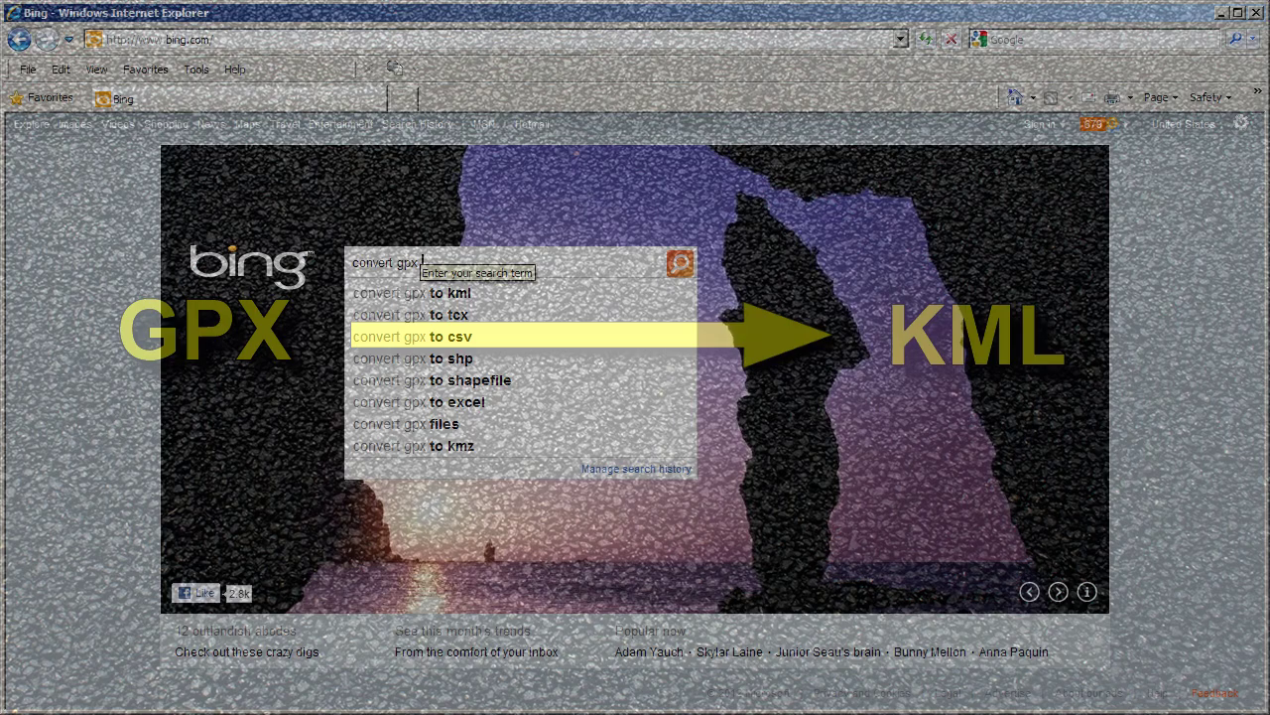
In Internet Explorer, search Bing for "convert gpx to kml online" and keep GPX to KML as the conversion on gpx2kml.com.
text(kml)
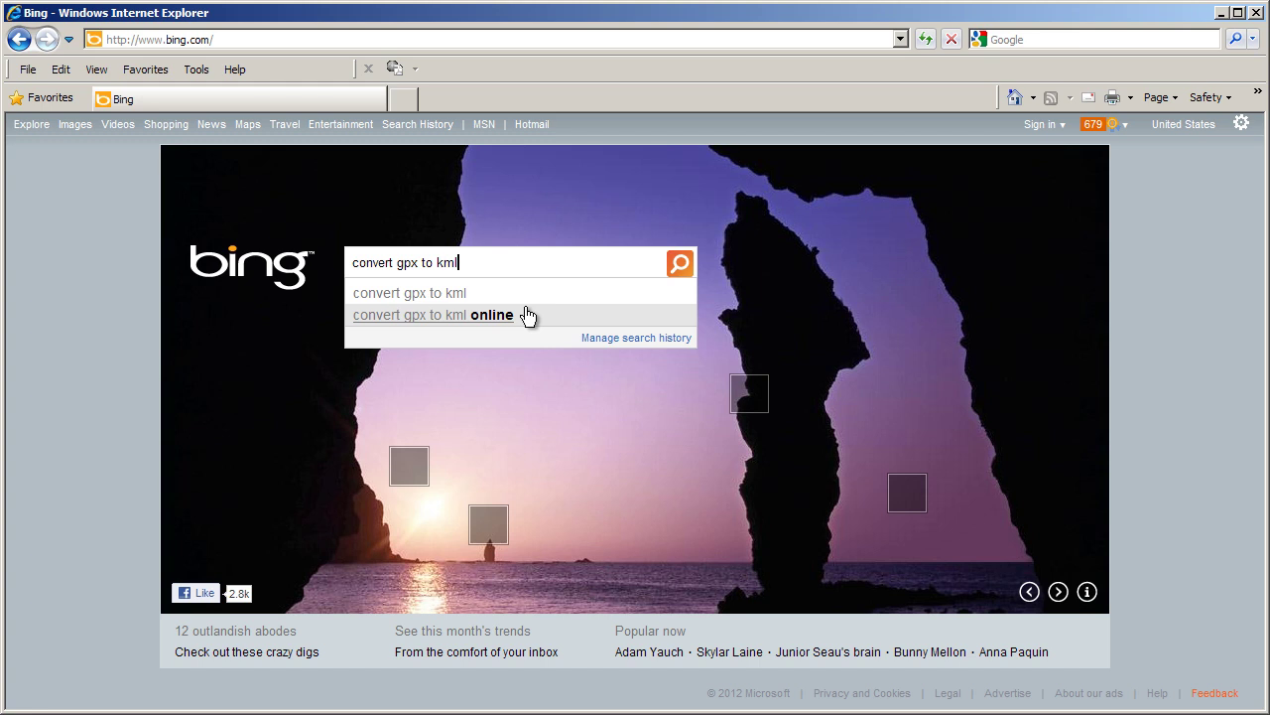
click(527, 315)
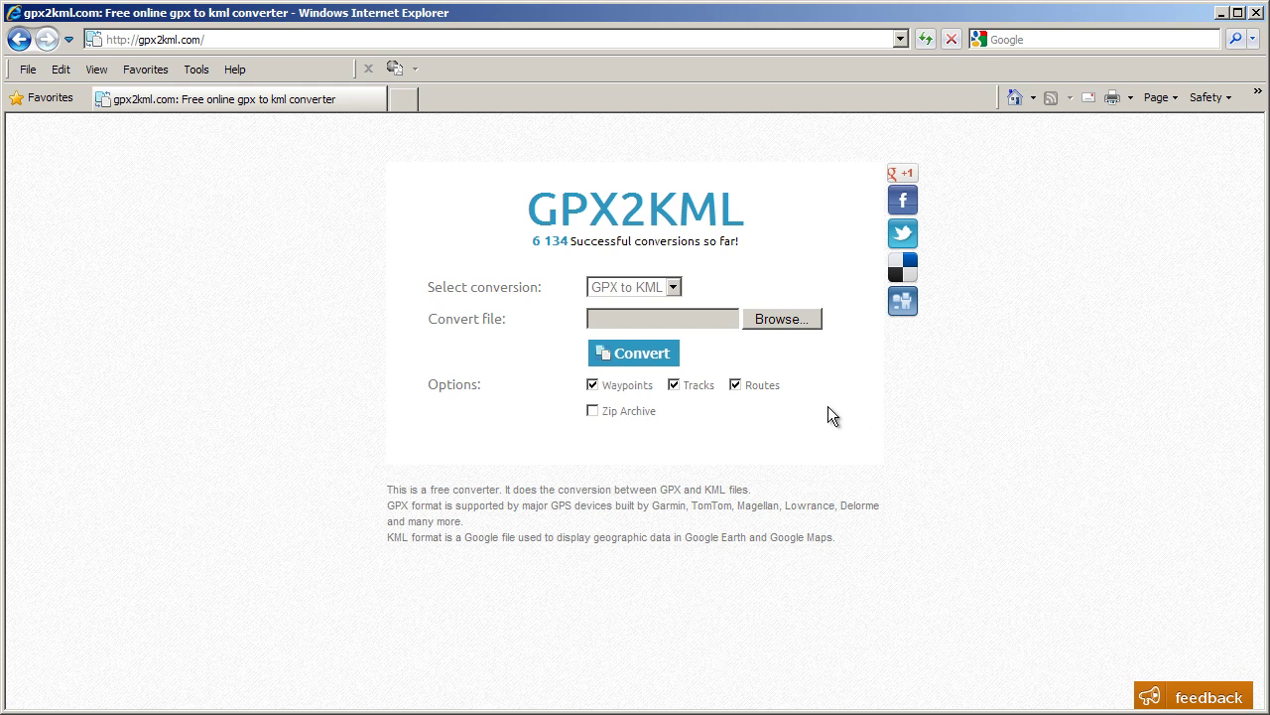
click(673, 288)
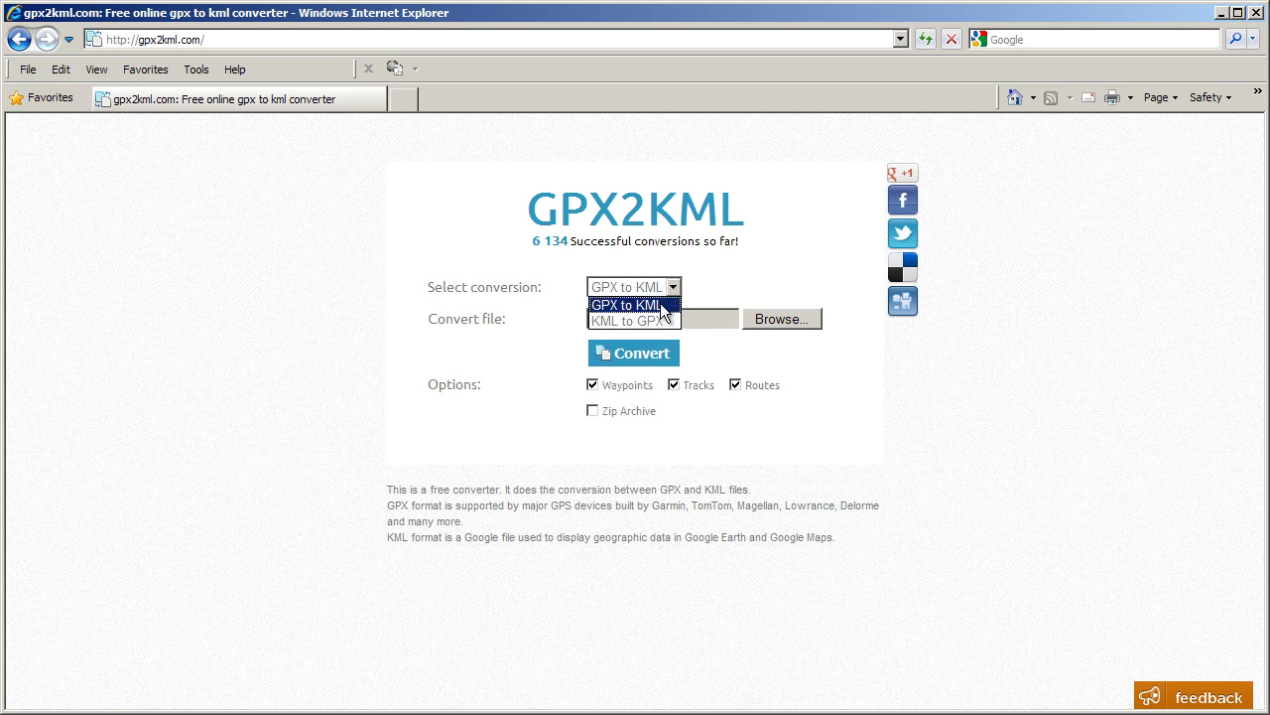
click(754, 281)
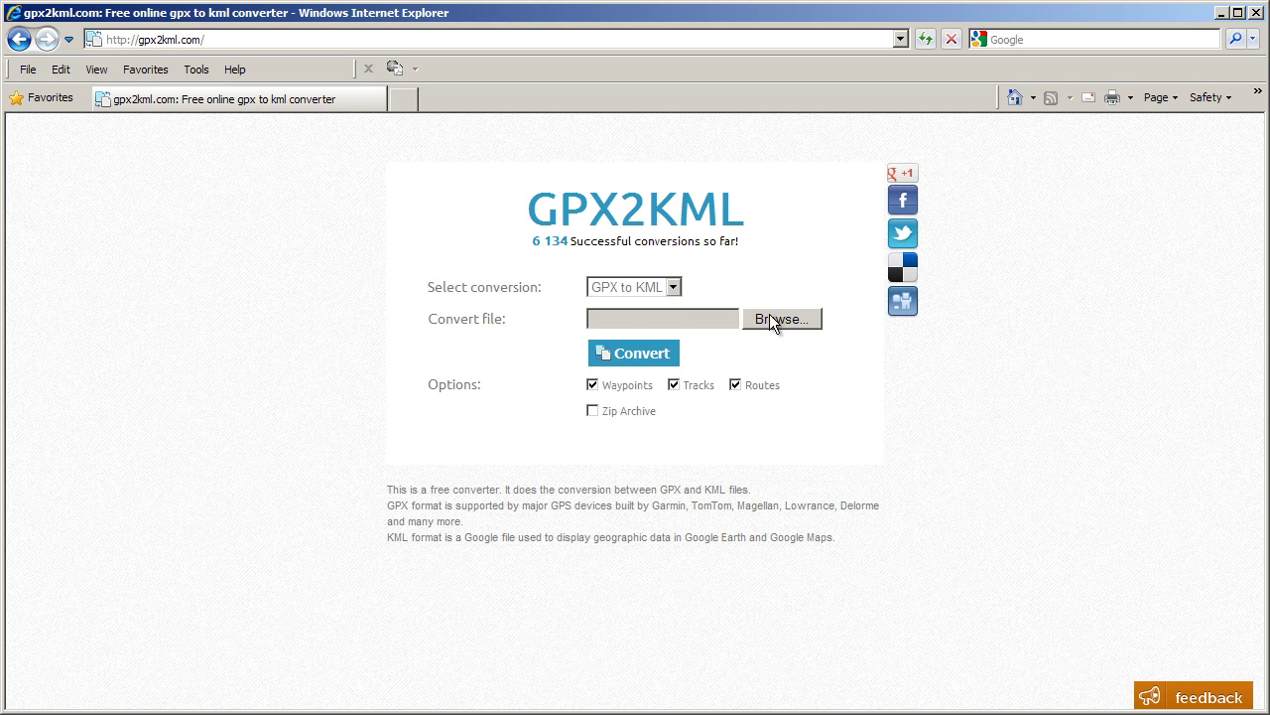
Upload Sales Prospects.gpx from the GPX for Google Maps folder and convert it to KML.
click(771, 323)
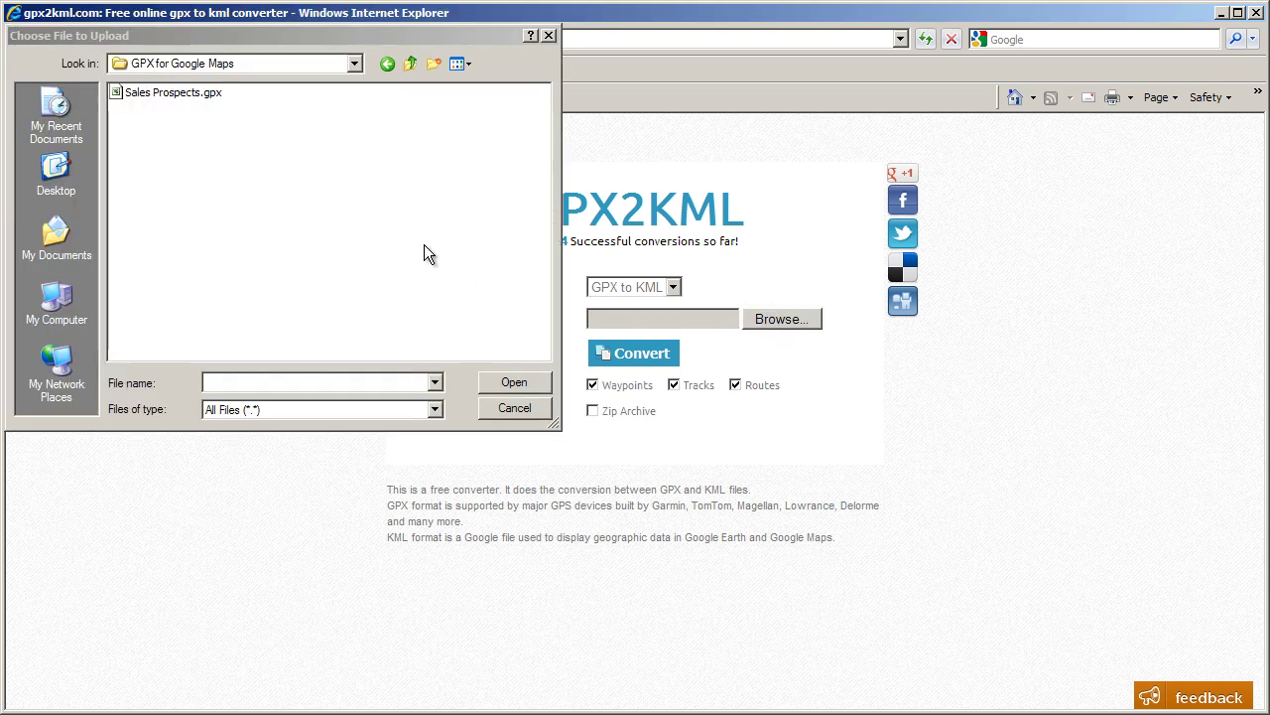
click(191, 93)
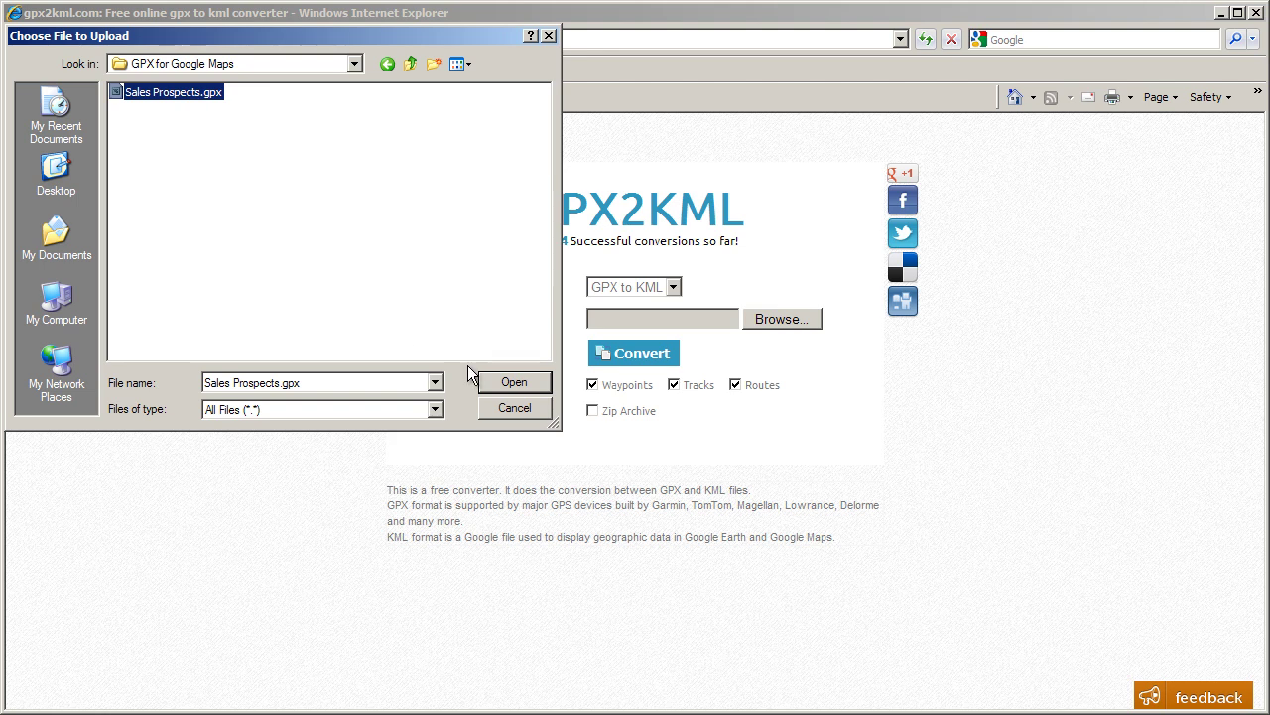
click(511, 382)
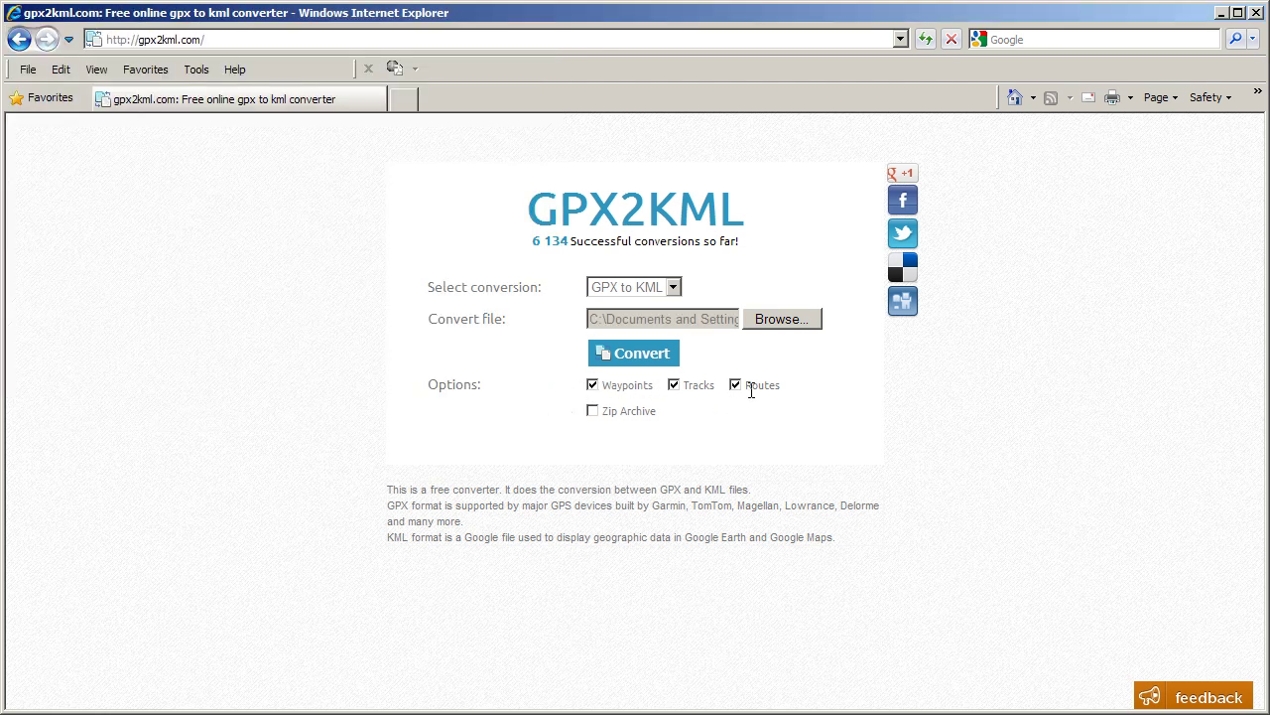
click(635, 356)
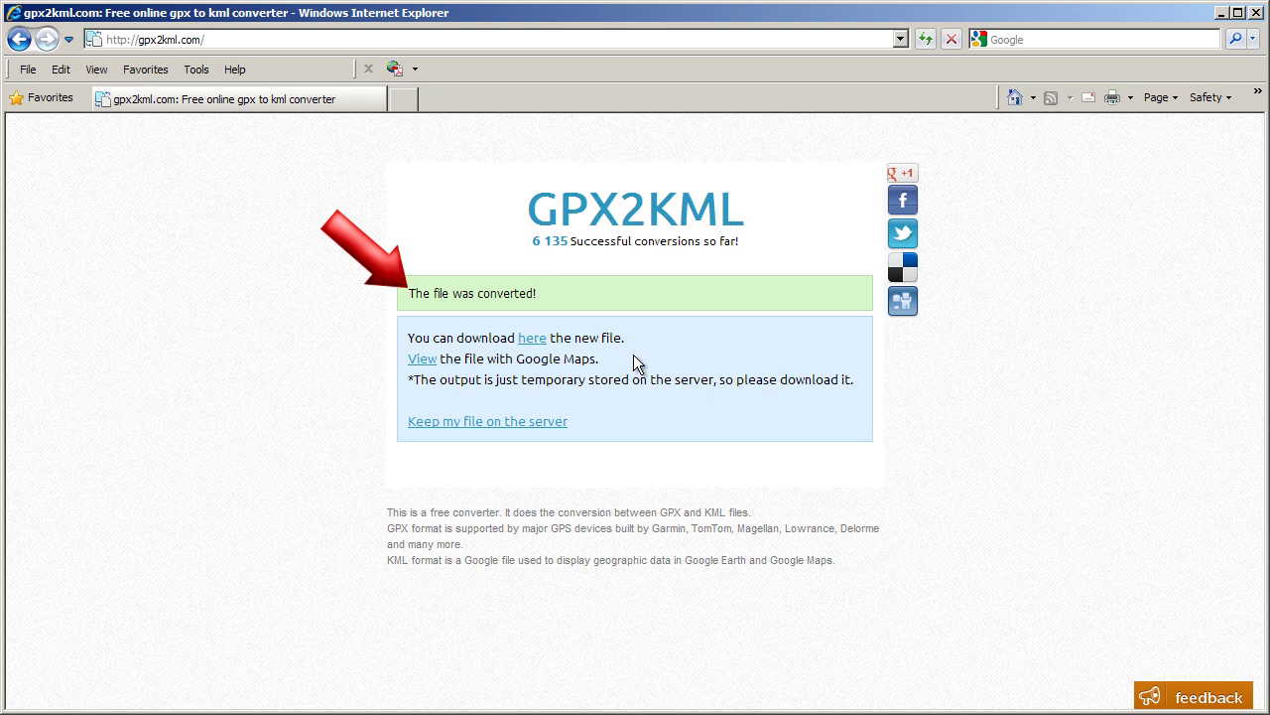
Download the converted file and save it as NESALES.kml in the GPX for Google Maps folder.
click(528, 341)
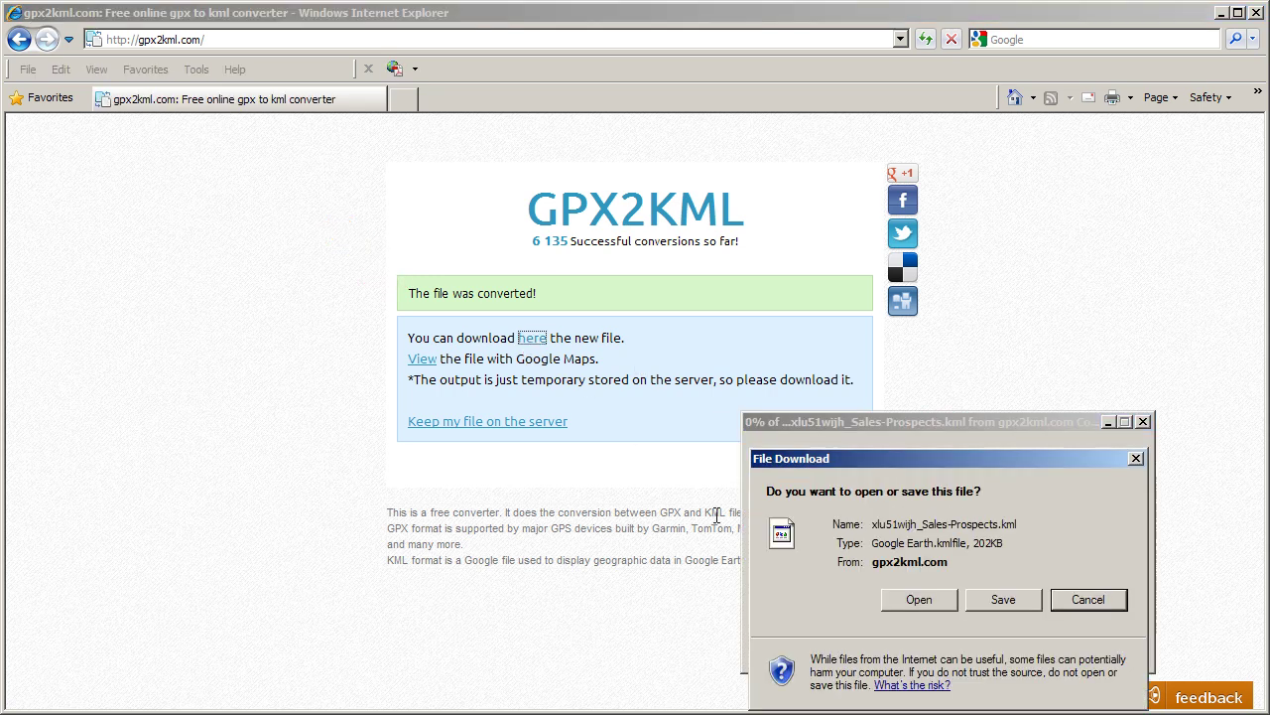
click(1004, 600)
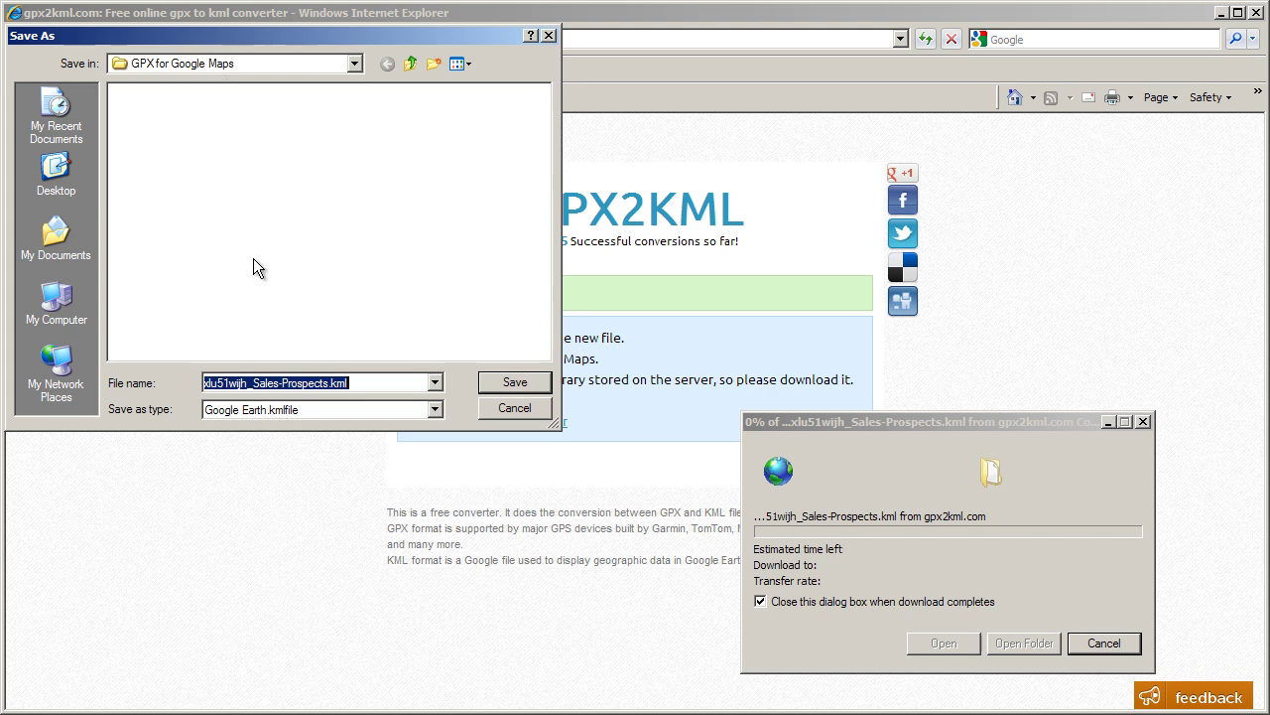
drag(331, 383, 163, 385)
text(NESALES)
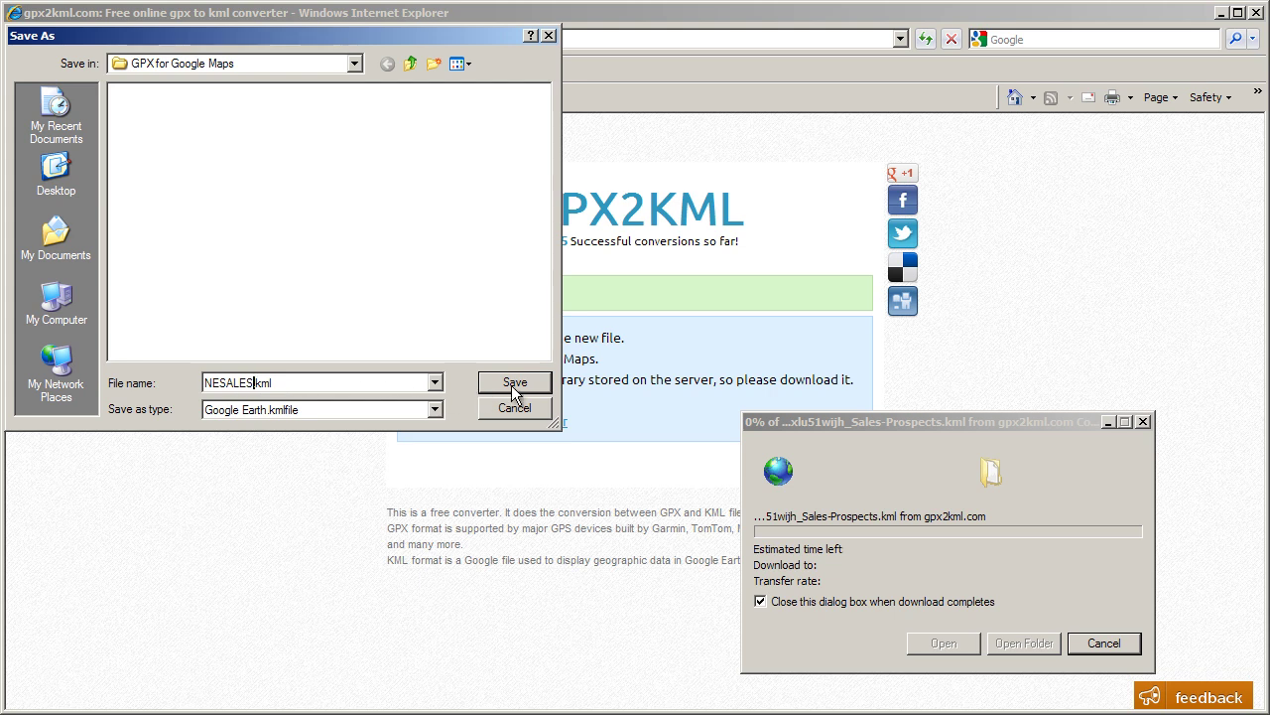
click(515, 382)
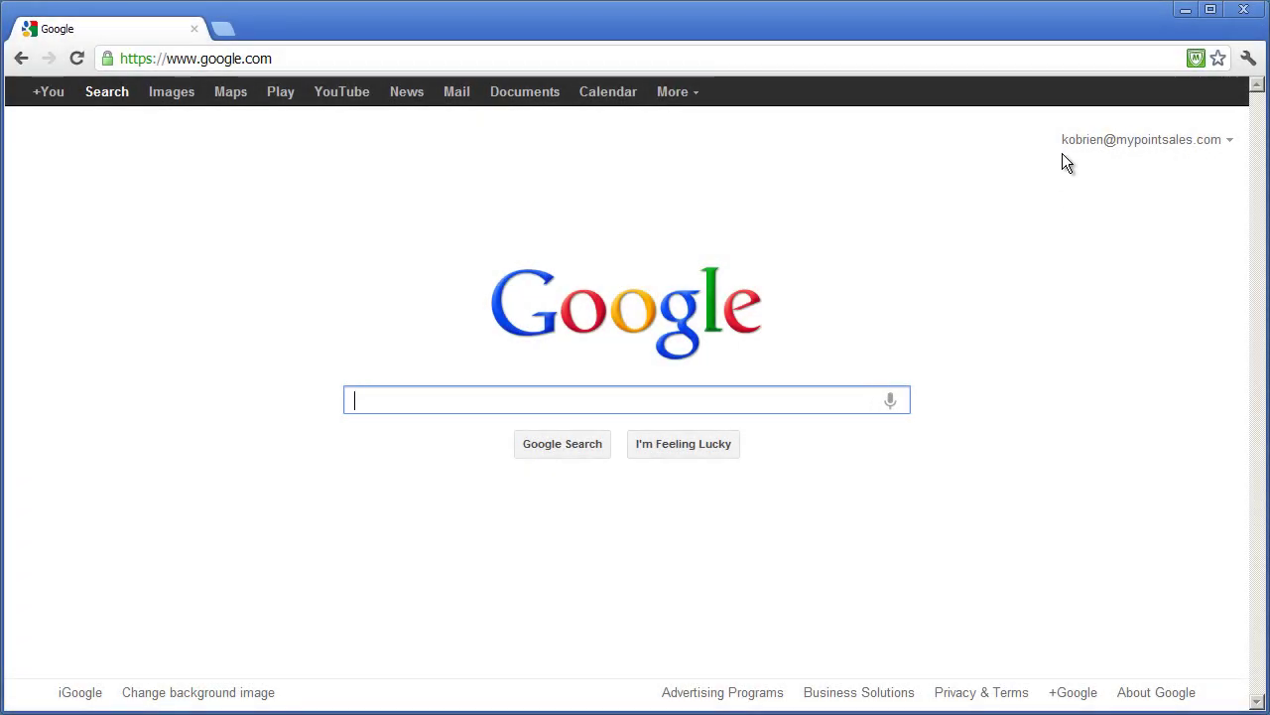
In Chrome, open Google Maps and create a new custom map among the saved places.
click(227, 93)
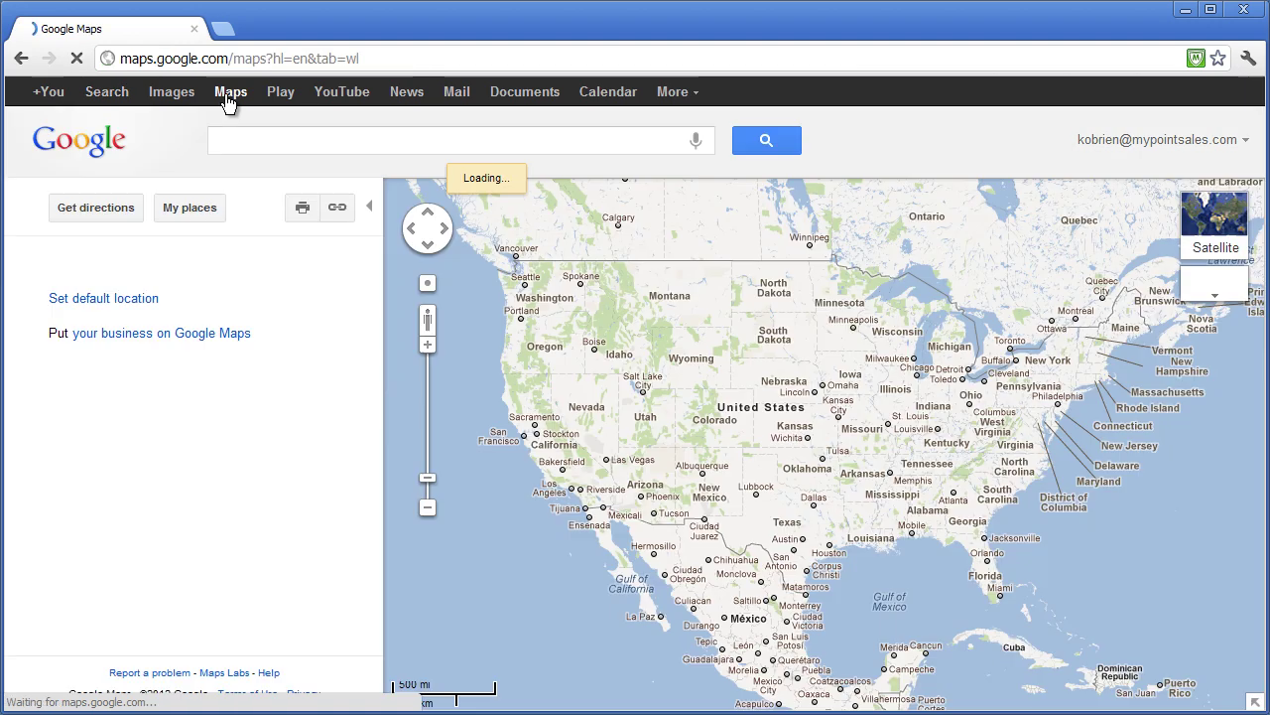
click(210, 216)
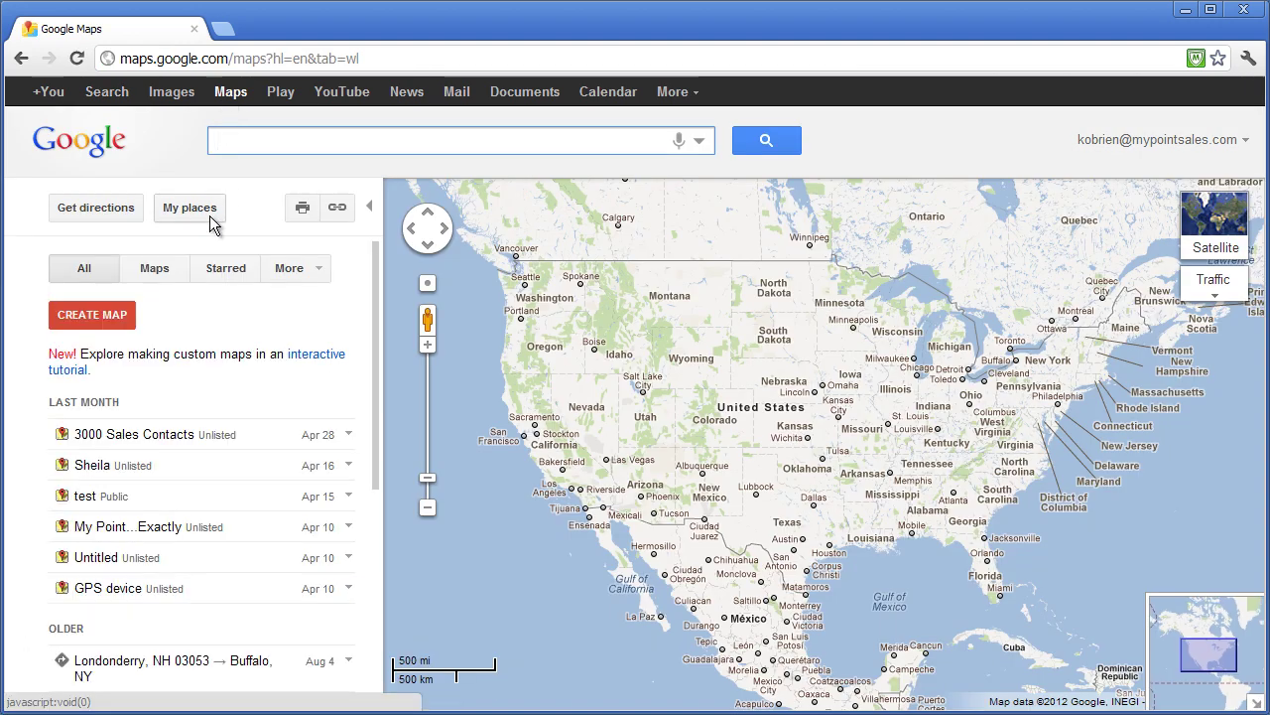
click(124, 321)
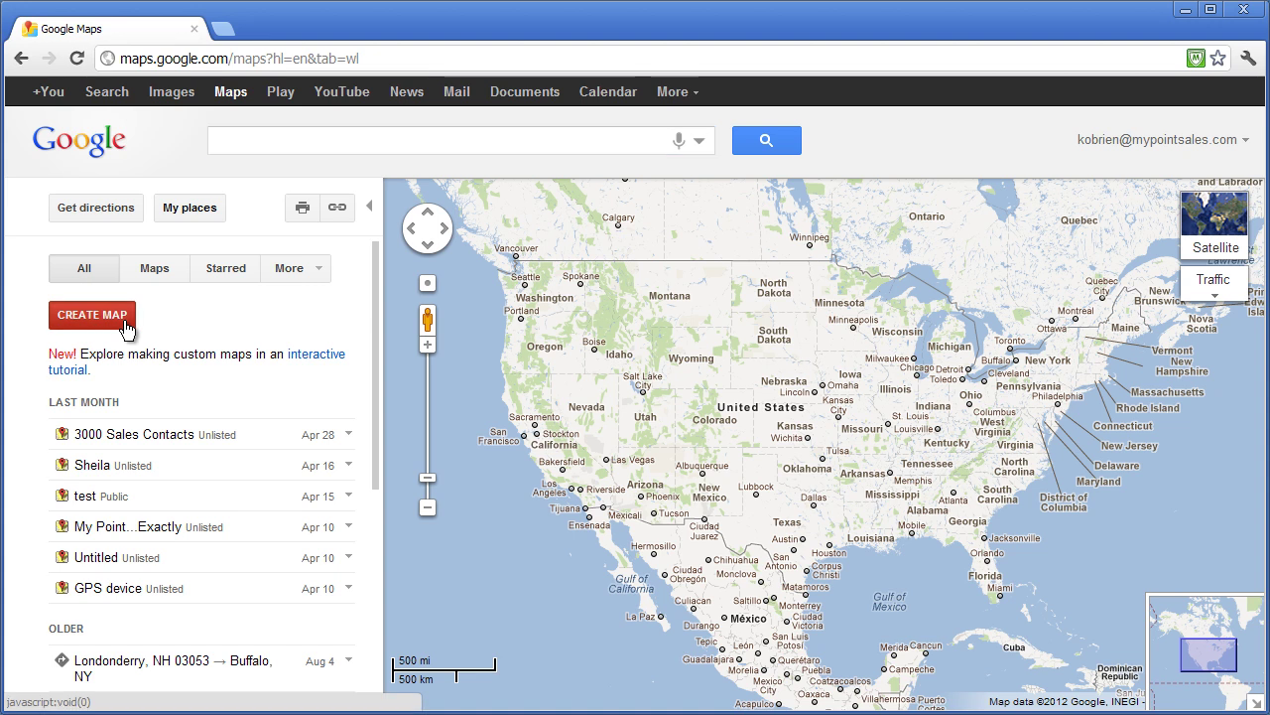
Title the new map Northeast 200, describe it as Sales Prospects 2012, and set its sharing to Unlisted.
drag(106, 343, 20, 349)
text(Northeast 200)
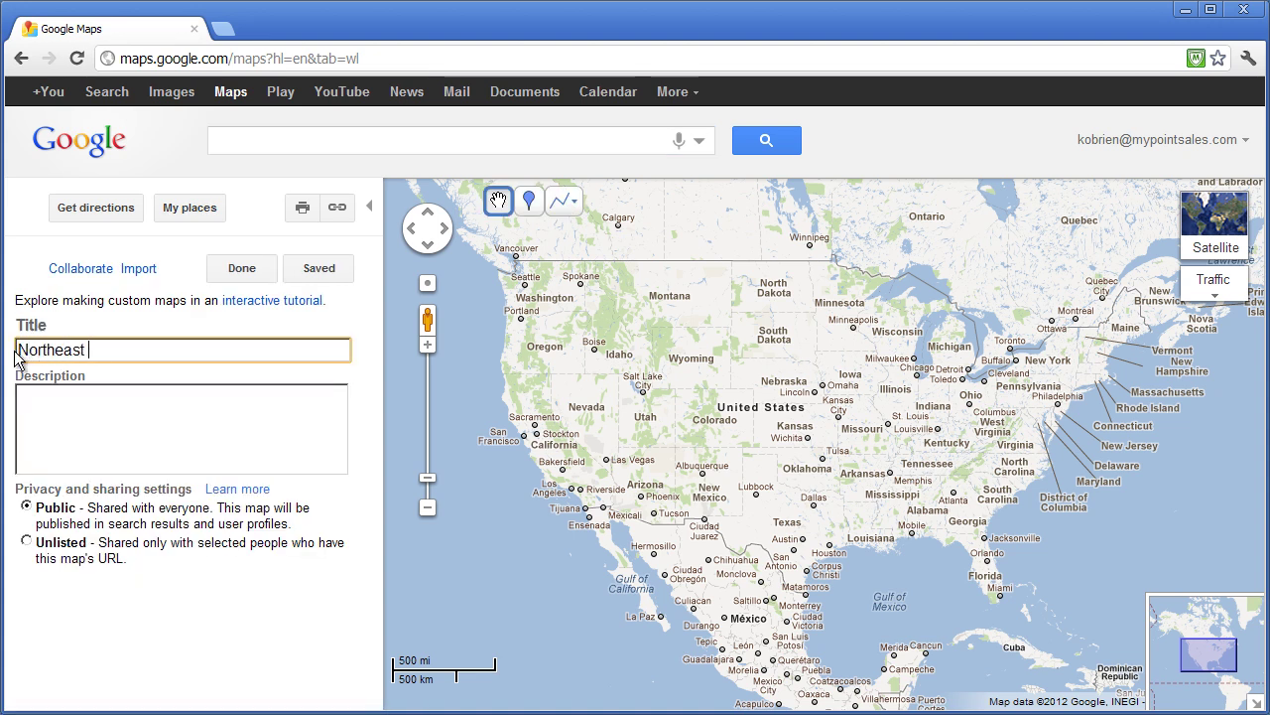
click(61, 405)
text(Sales Pros)
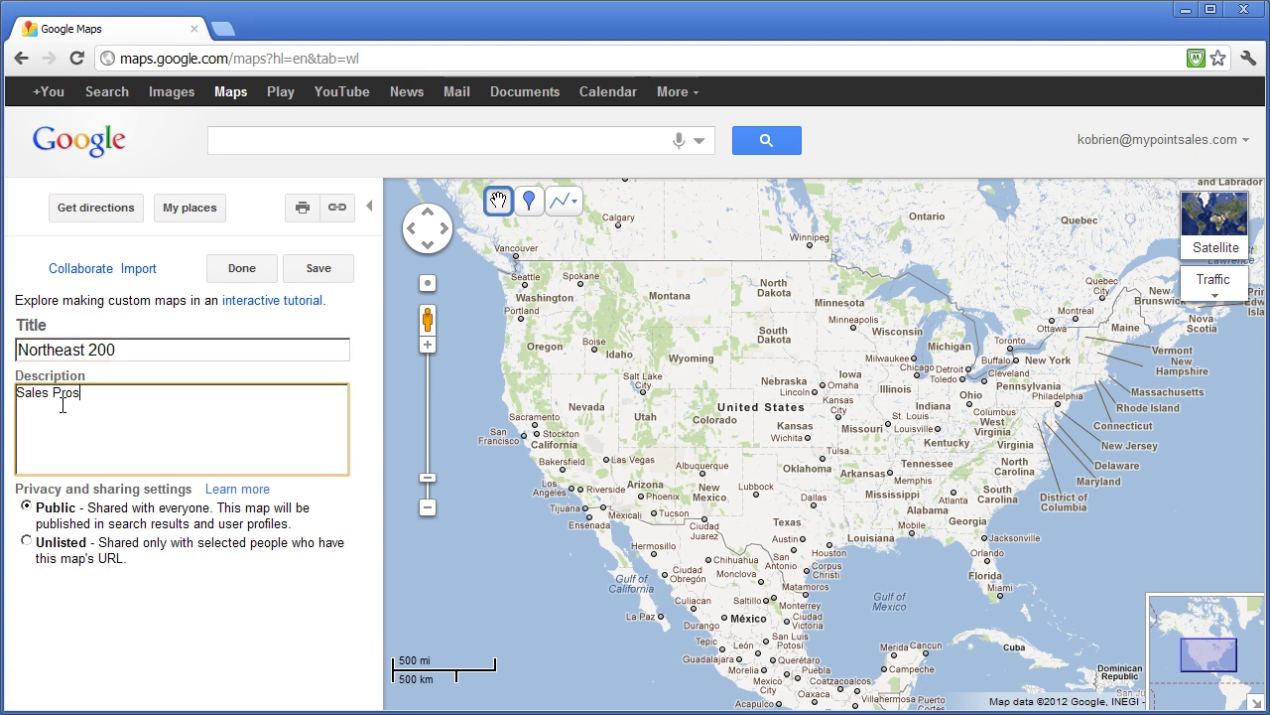
text(pects 2012)
click(27, 542)
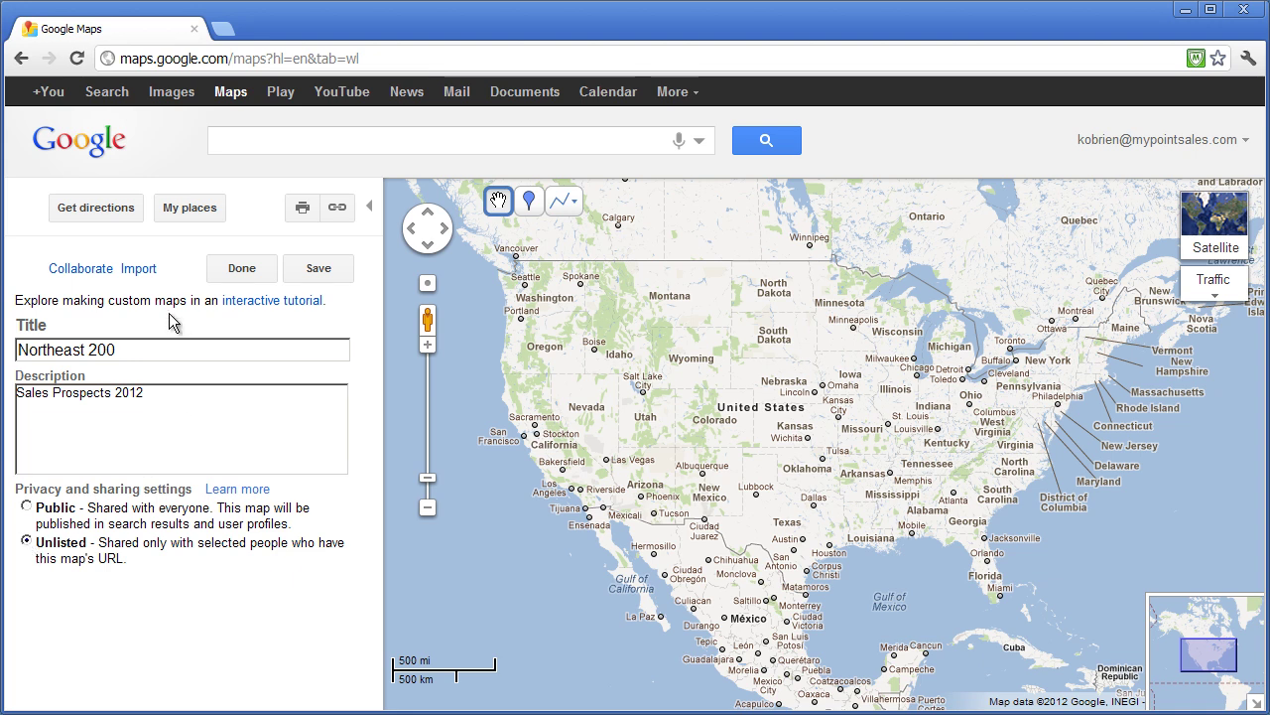
Import NESALES.kml from the GPX for Google Maps folder into the Northeast 200 map and finish editing the map.
click(139, 269)
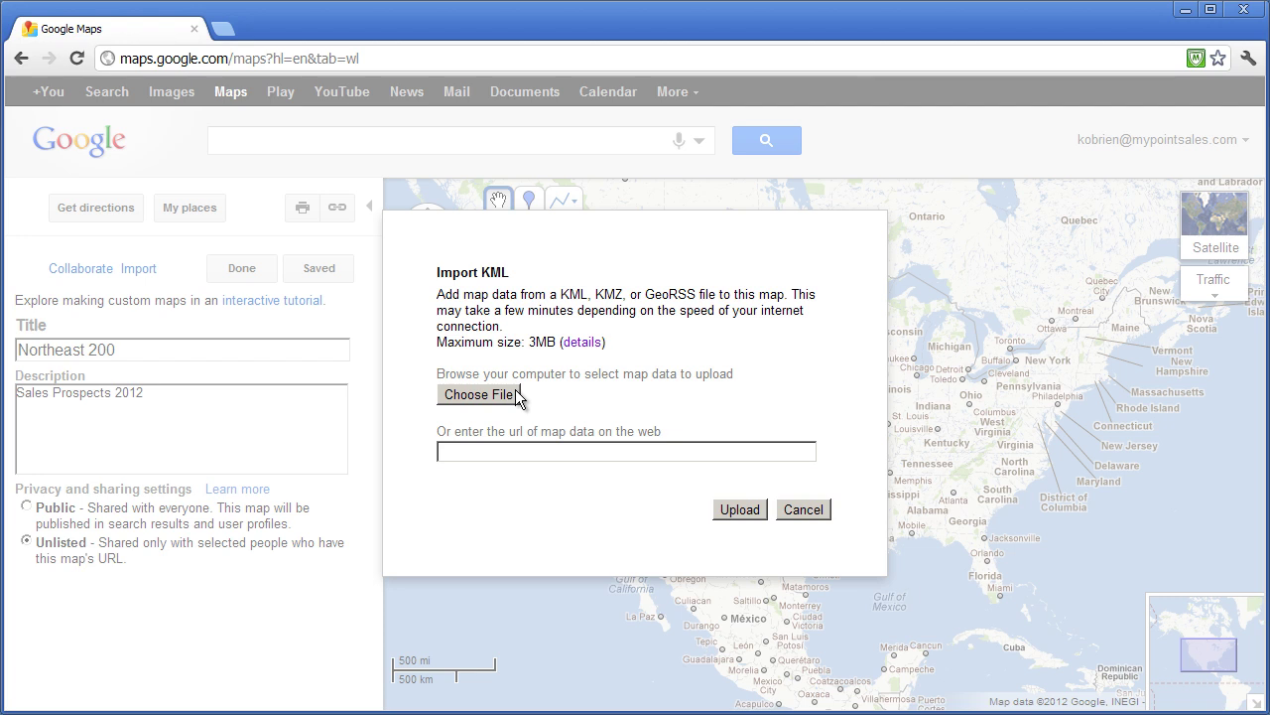
click(479, 394)
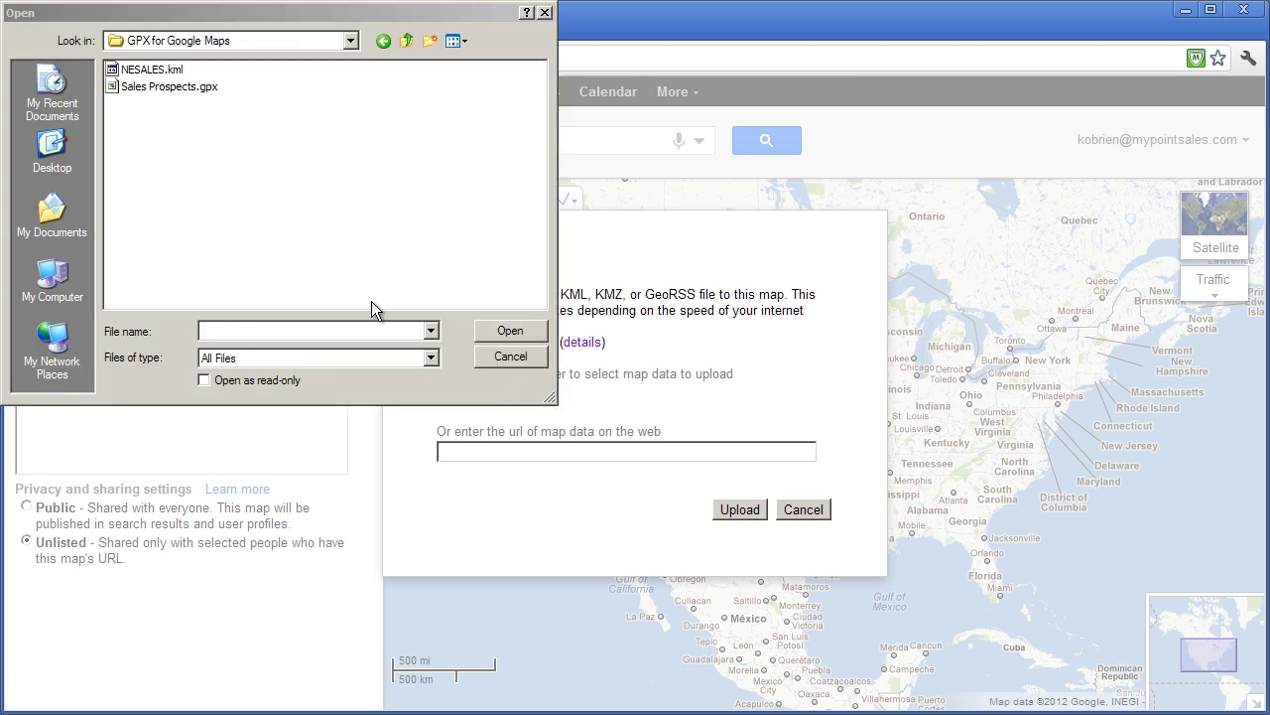
click(158, 70)
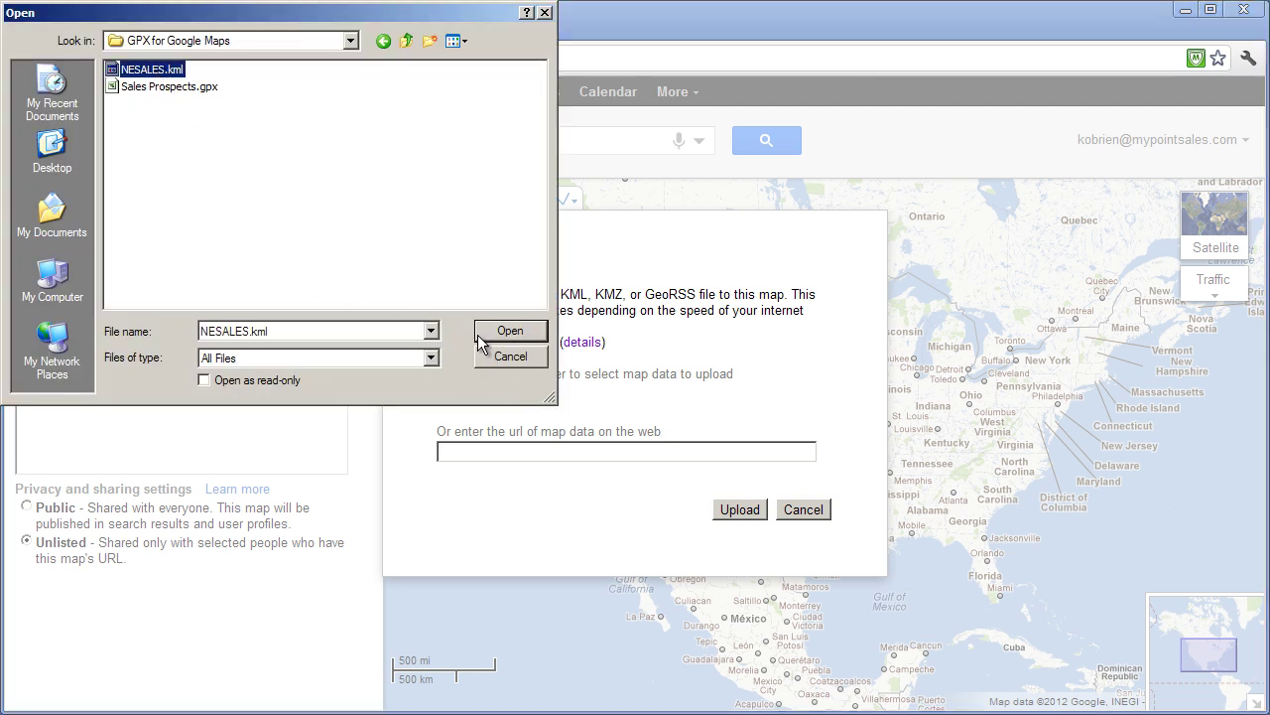
click(510, 333)
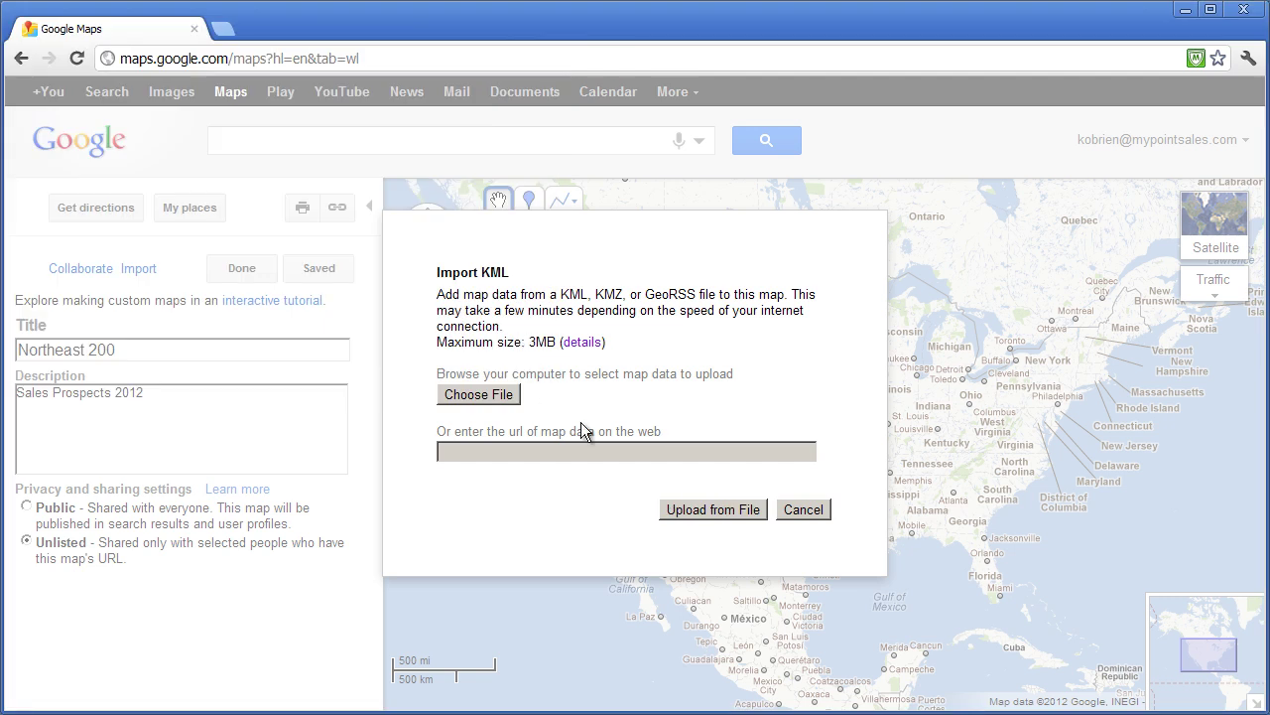
click(754, 511)
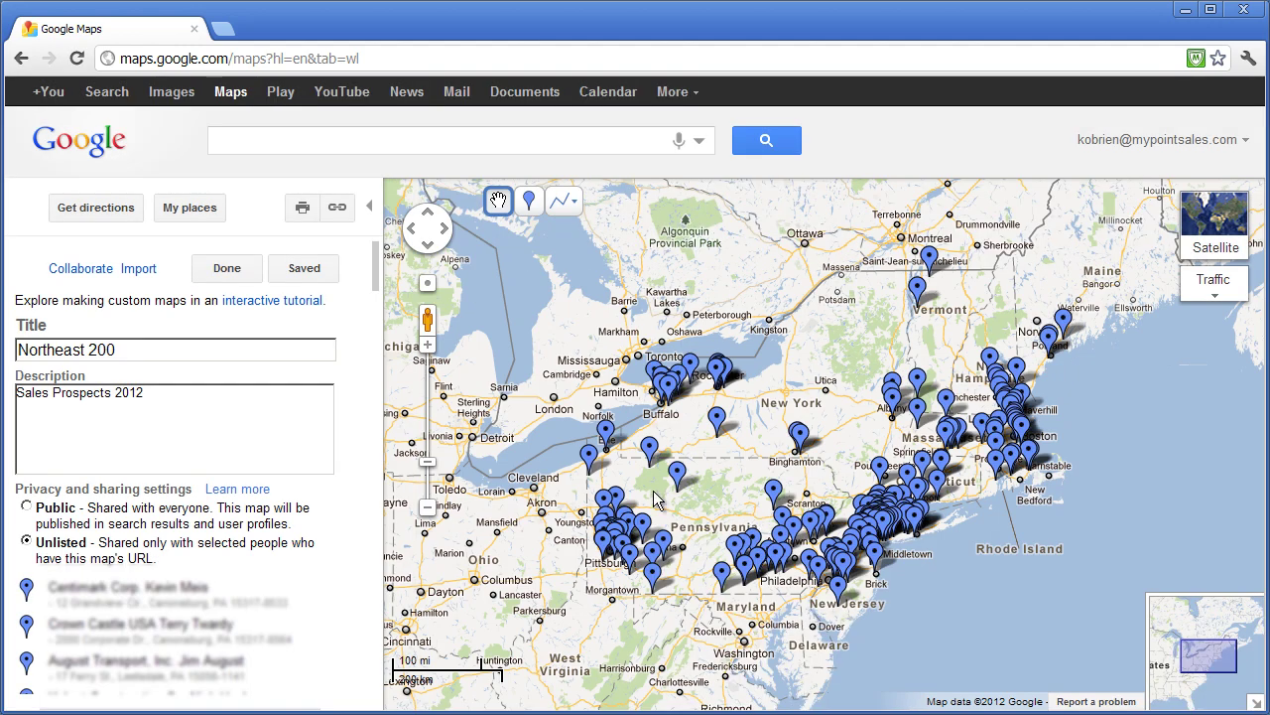
click(236, 274)
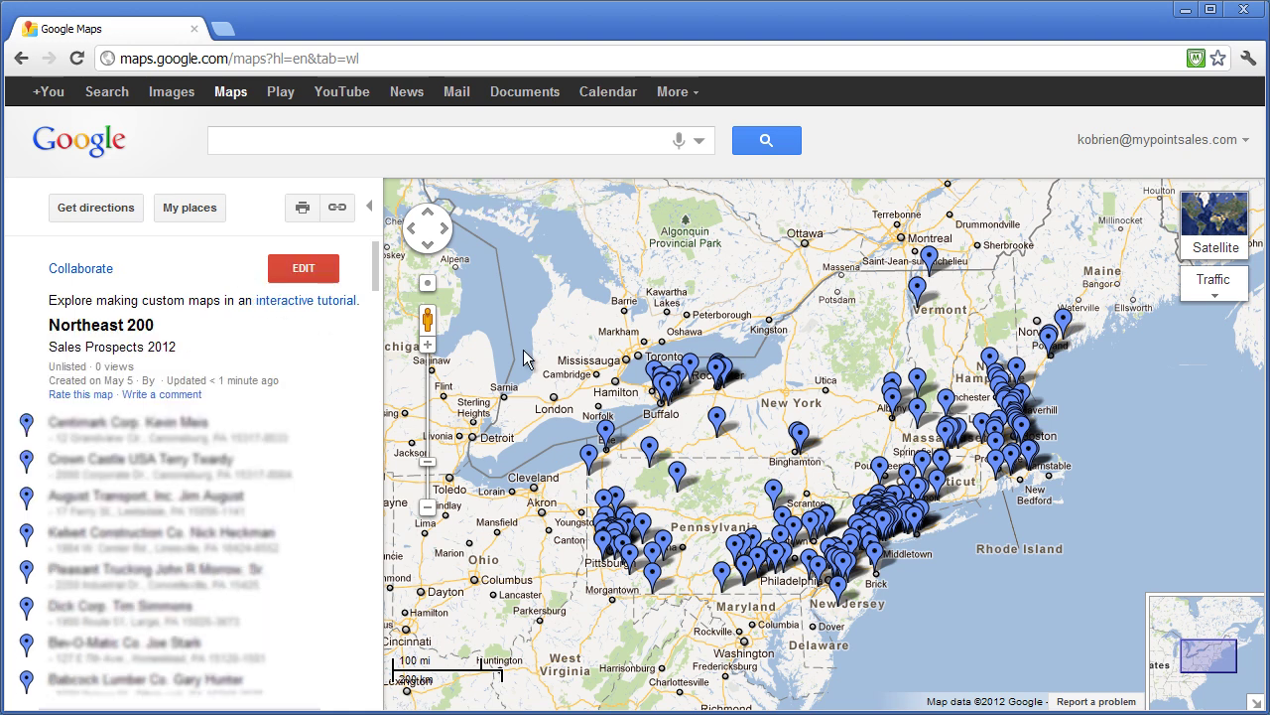
Inspect the pushpin near Binghamton on the Northeast 200 map.
click(799, 437)
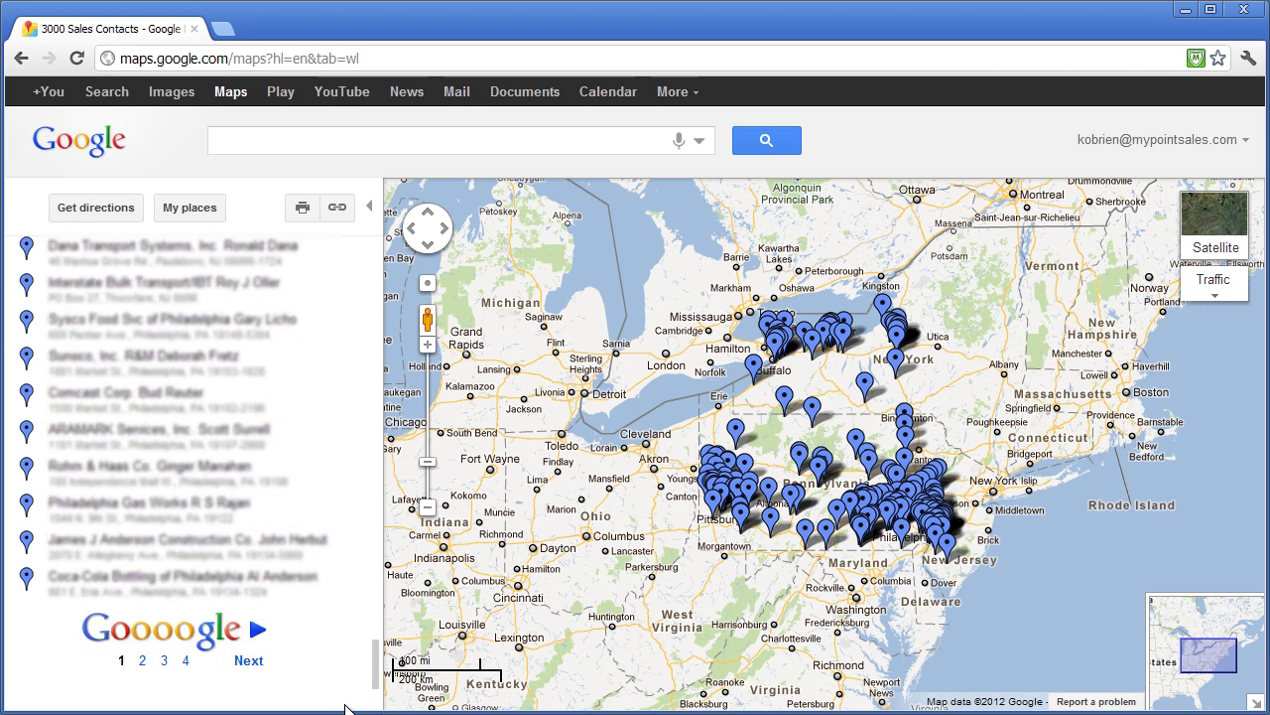
Browse pages 2 and 3 of the 3000 Sales Contacts map to view their pushpins.
click(142, 660)
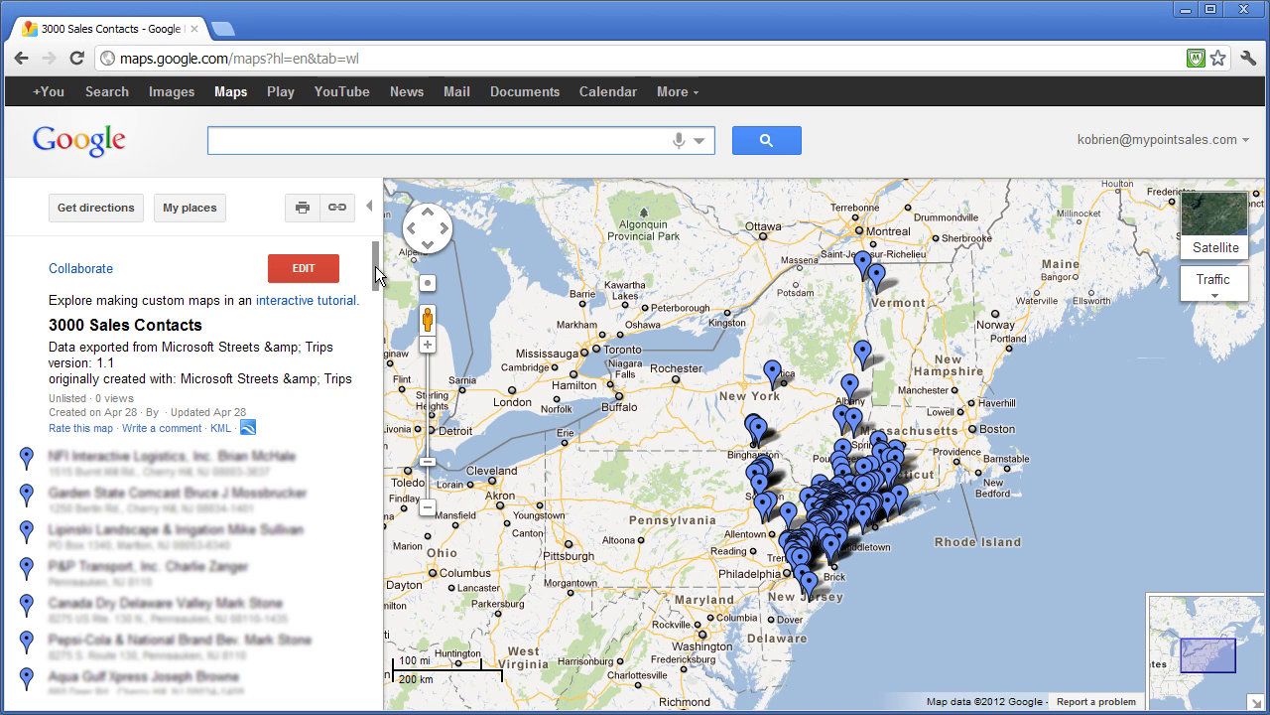
drag(375, 266, 372, 685)
click(171, 663)
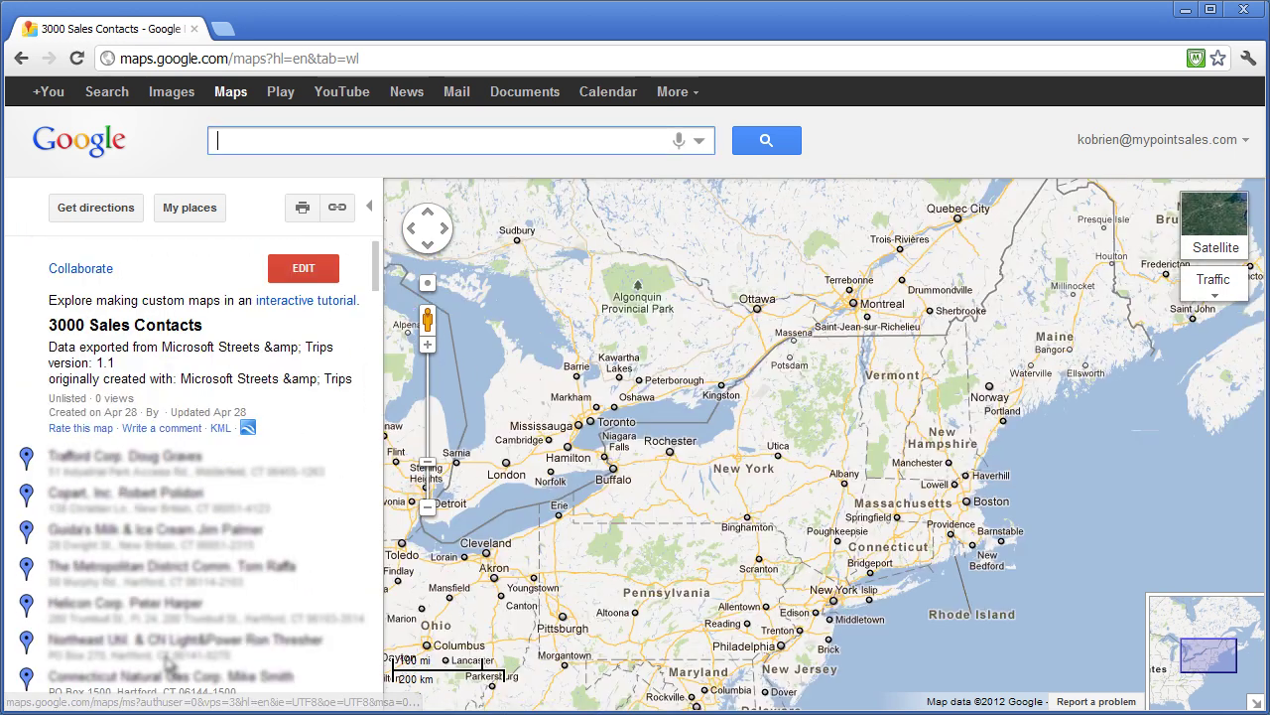